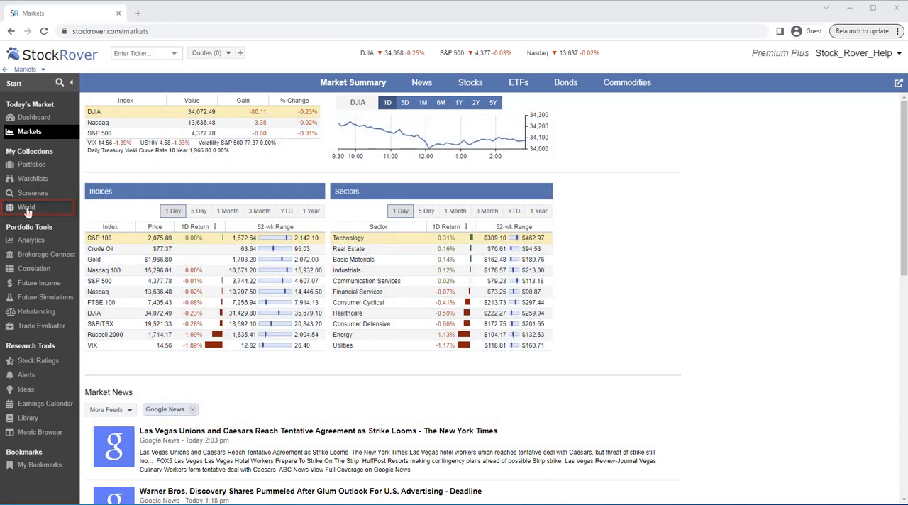
- Load the S&P 100 index from the World collection into the table
left_click(27, 207)
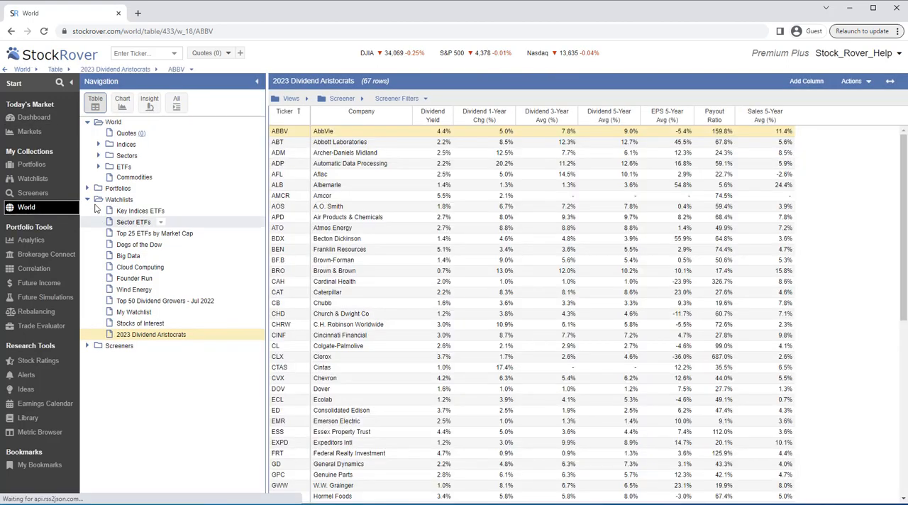
left_click(99, 144)
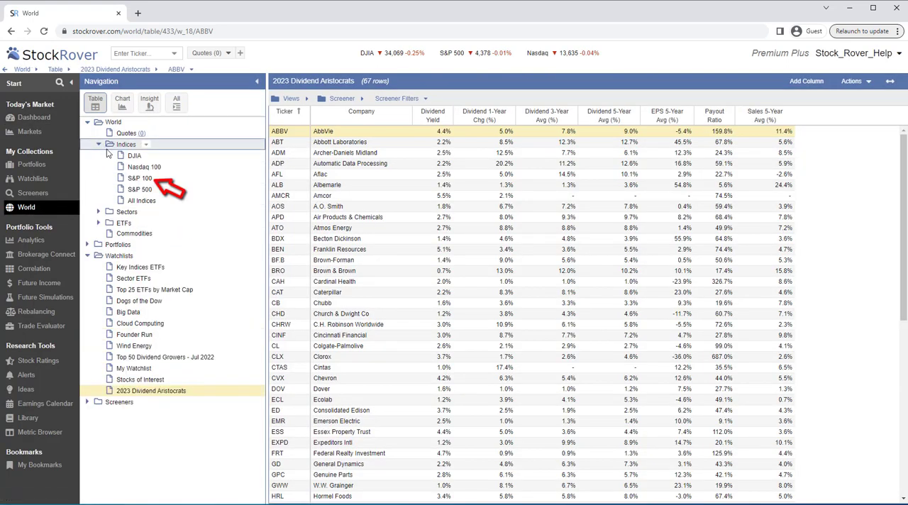
left_click(139, 178)
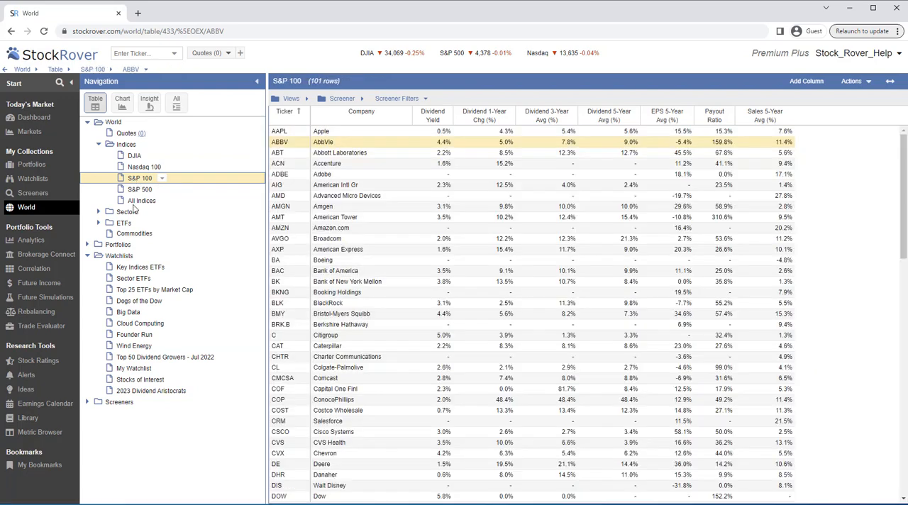
- Filter the table with the Dividend Growth screener, leaving AXP, CAT and SCHW
left_click(88, 255)
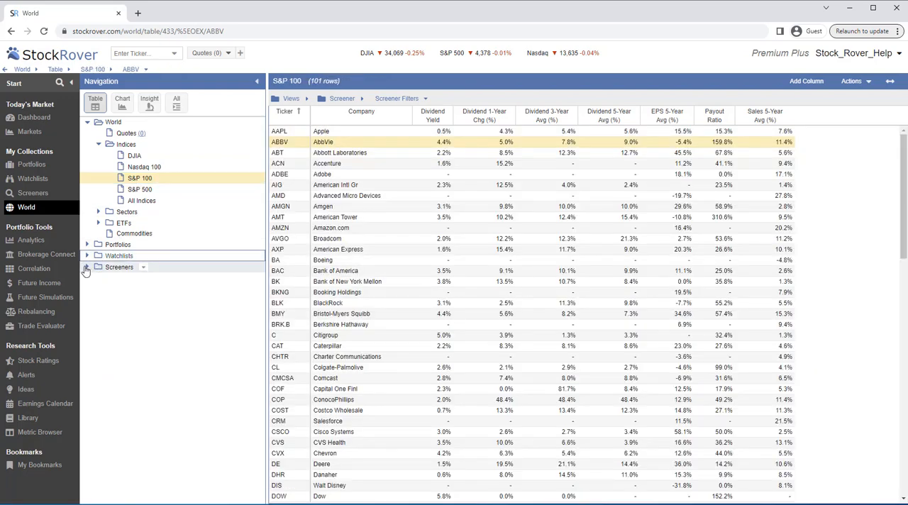
left_click(87, 267)
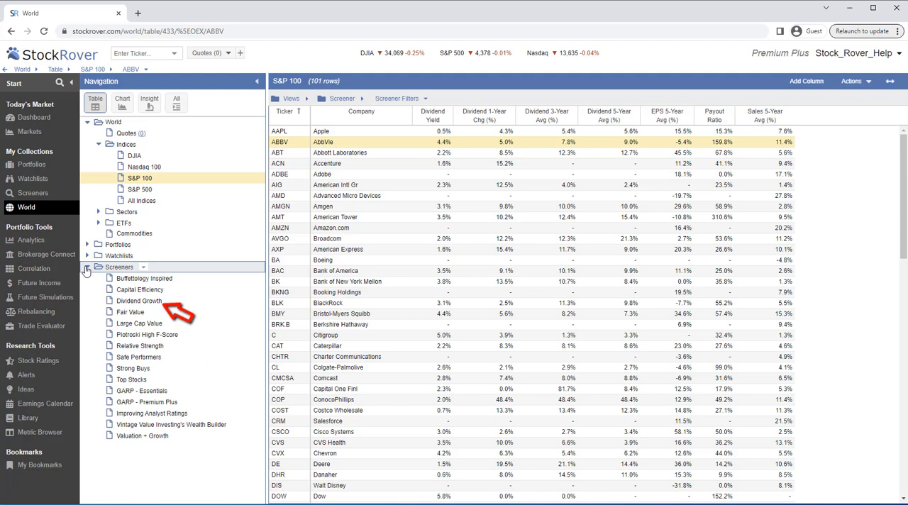
right_click(139, 301)
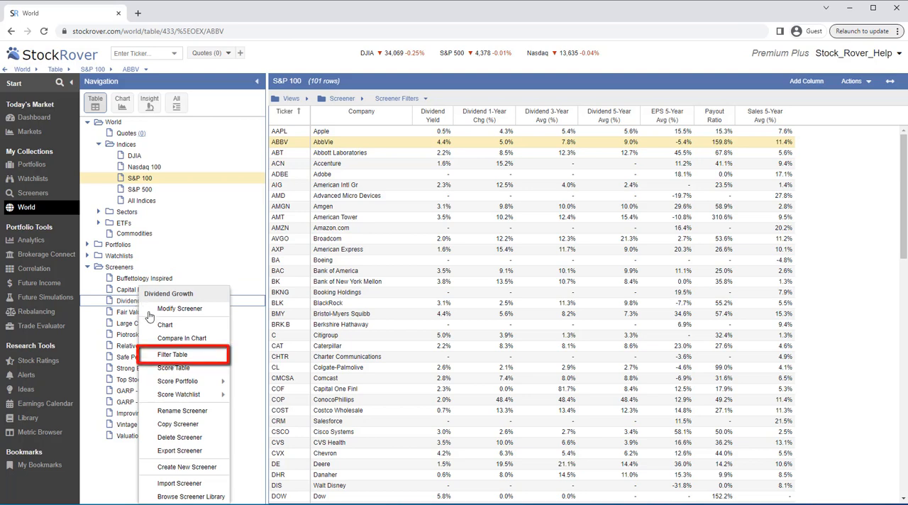
left_click(172, 354)
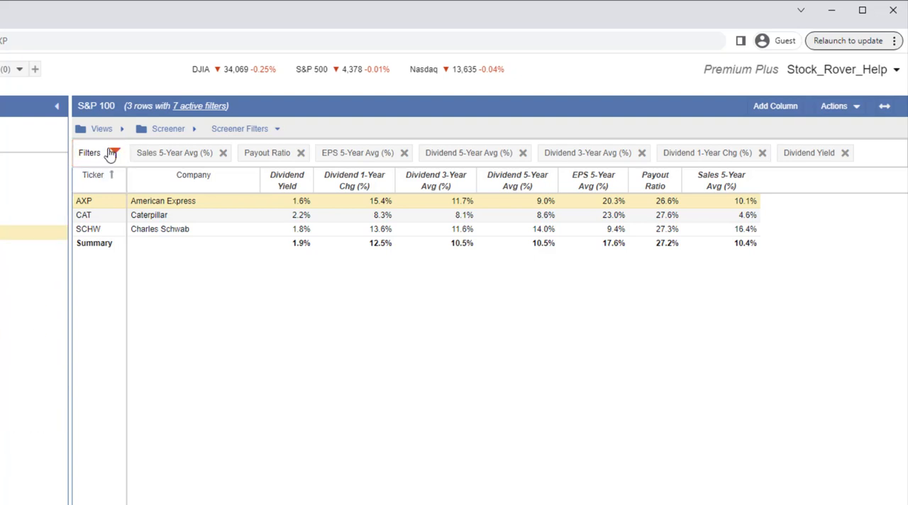
- Remove all active filters so the full 101-row S&P 100 table returns
left_click(112, 153)
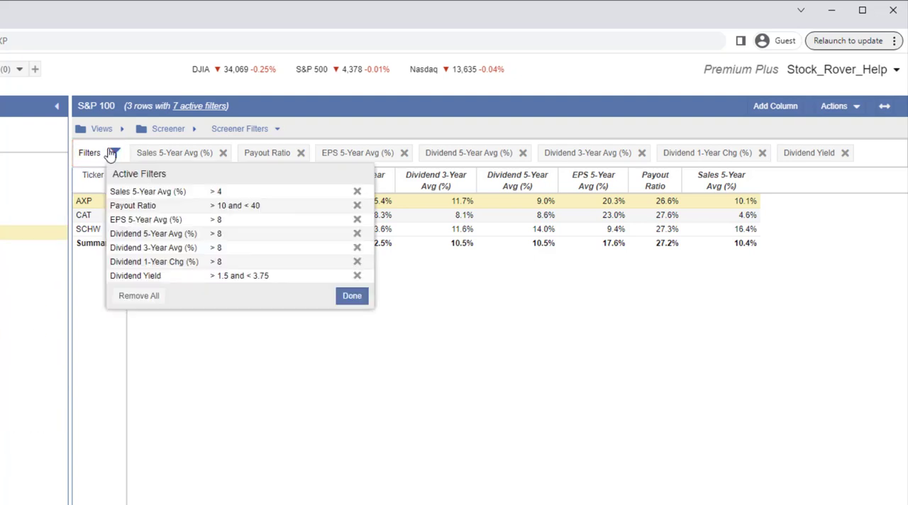
left_click(138, 296)
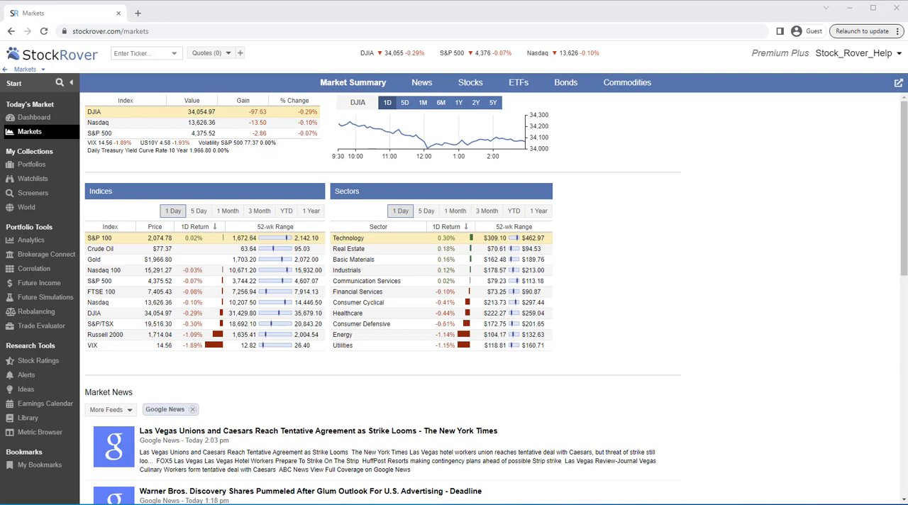
- Load the Large Cap Growth Sample Portfolio from the World collection
left_click(27, 207)
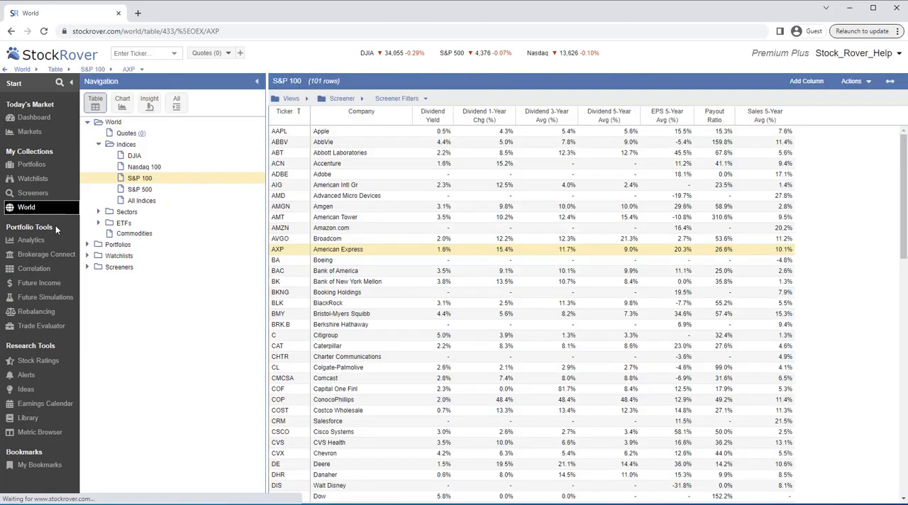
left_click(98, 243)
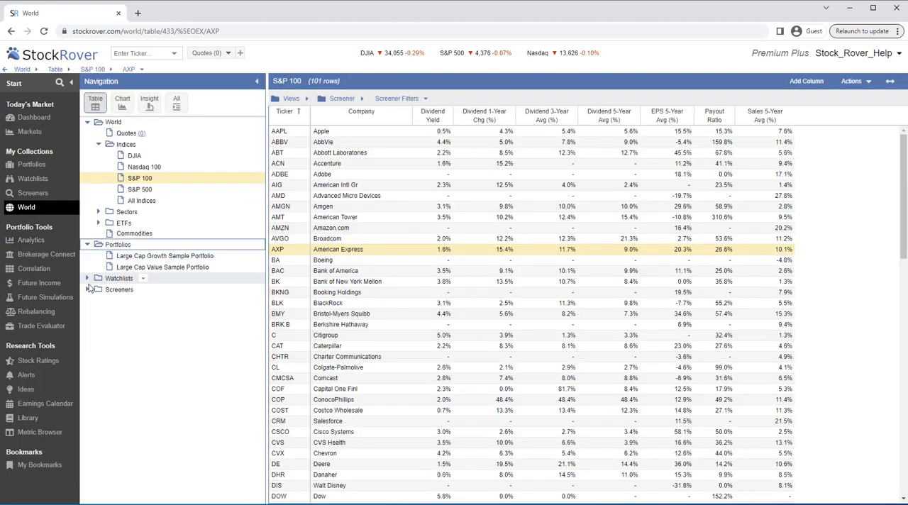
left_click(87, 289)
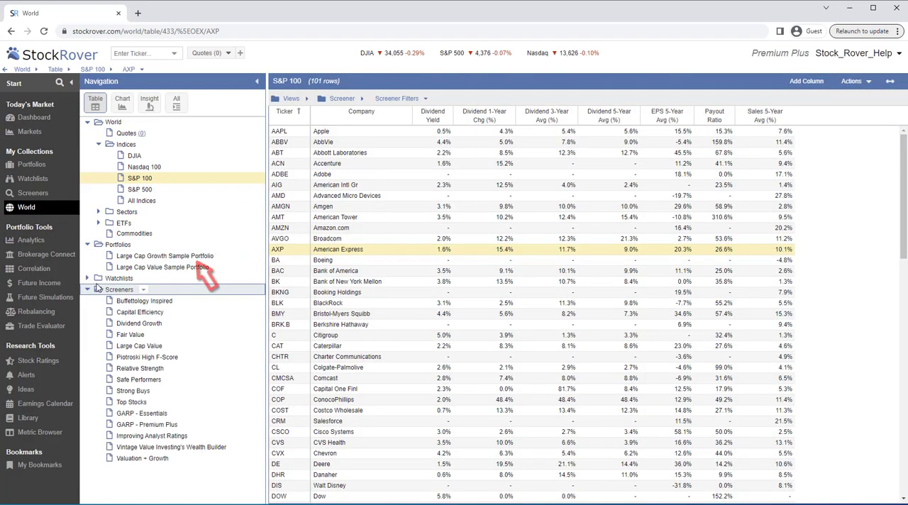
left_click(164, 255)
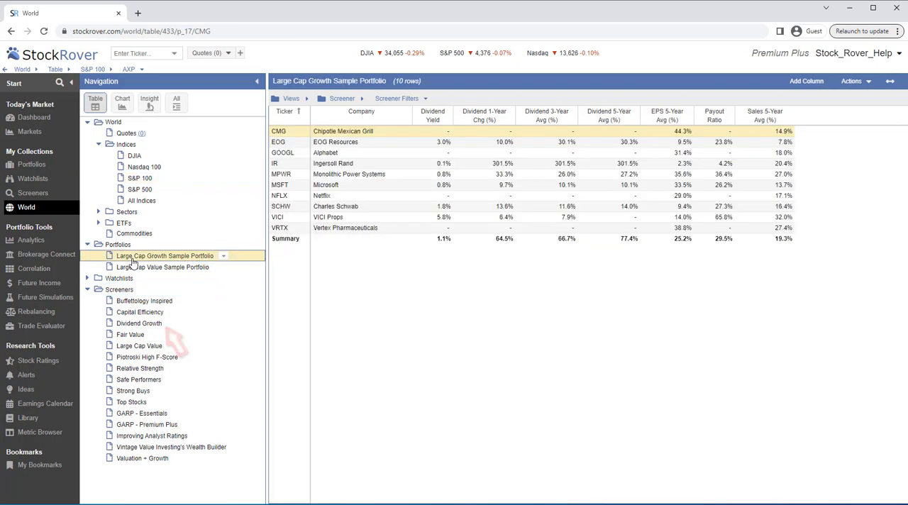
- Score each portfolio ticker against the Dividend Growth screener
right_click(139, 323)
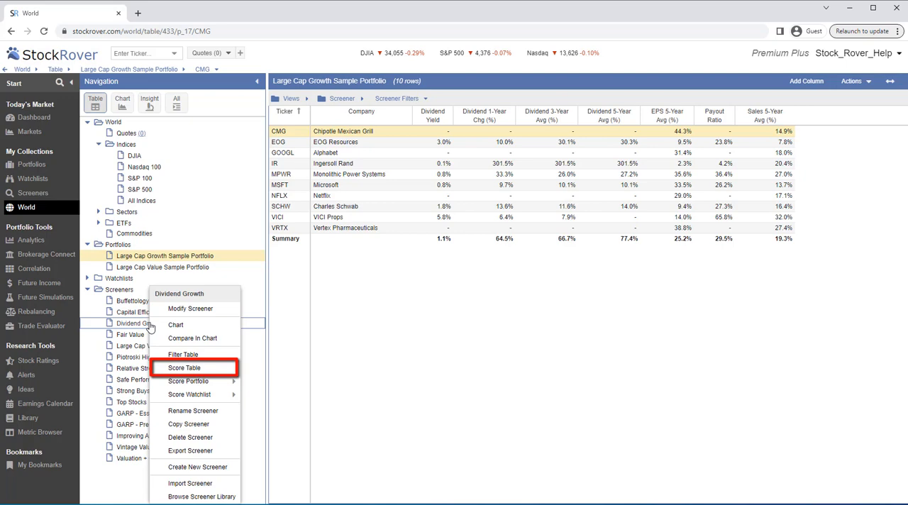
left_click(184, 367)
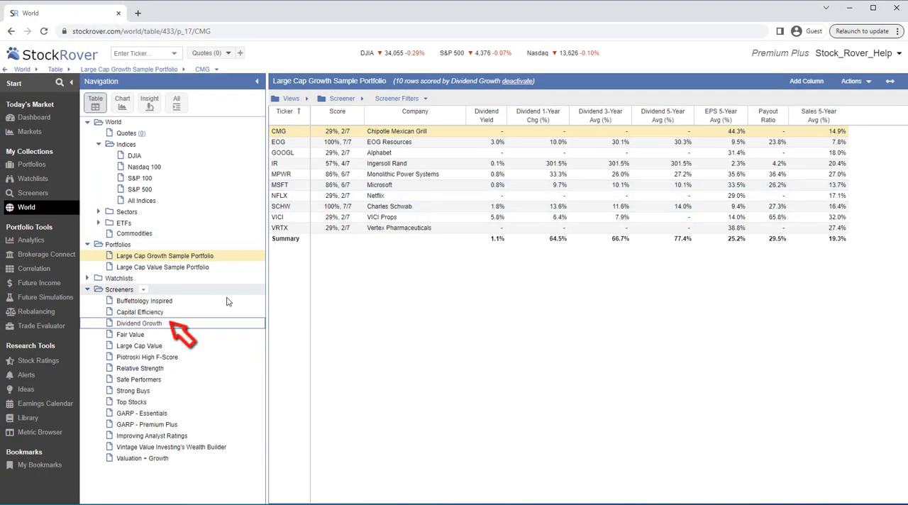
- Bring up the Dividend Growth screener's action menu before returning to Markets
right_click(219, 324)
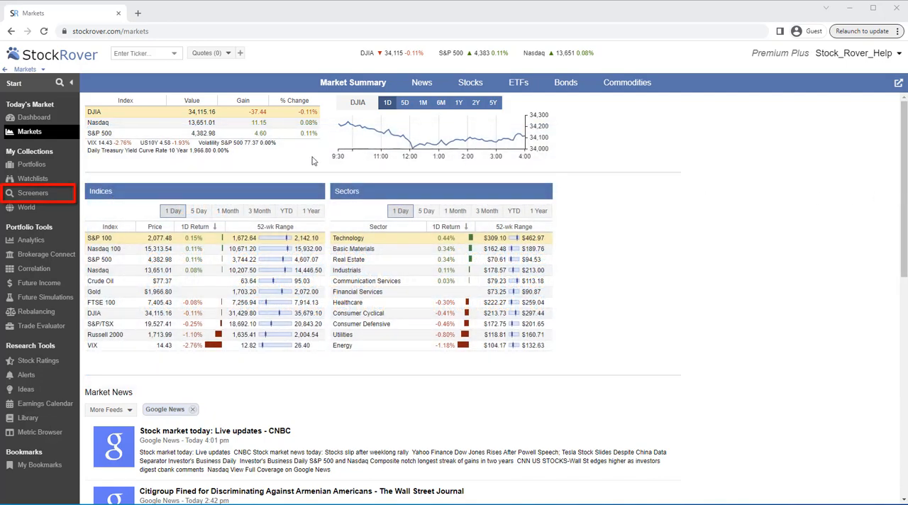
- Chart the Dividend Growth screener's performance from the Screeners collection
left_click(24, 197)
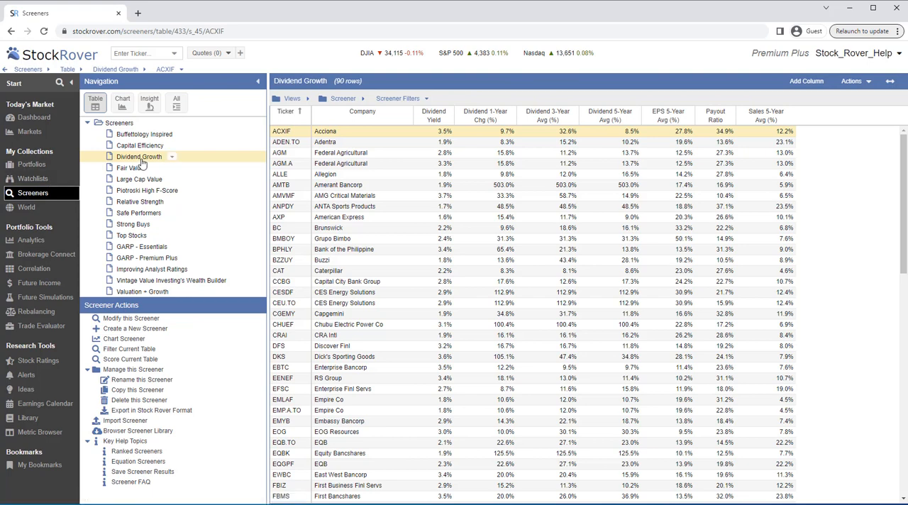
right_click(151, 161)
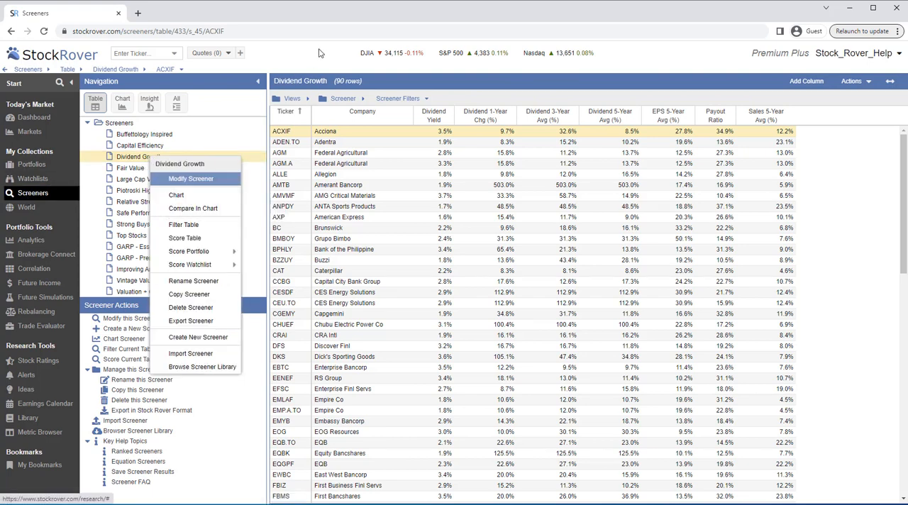
left_click(298, 73)
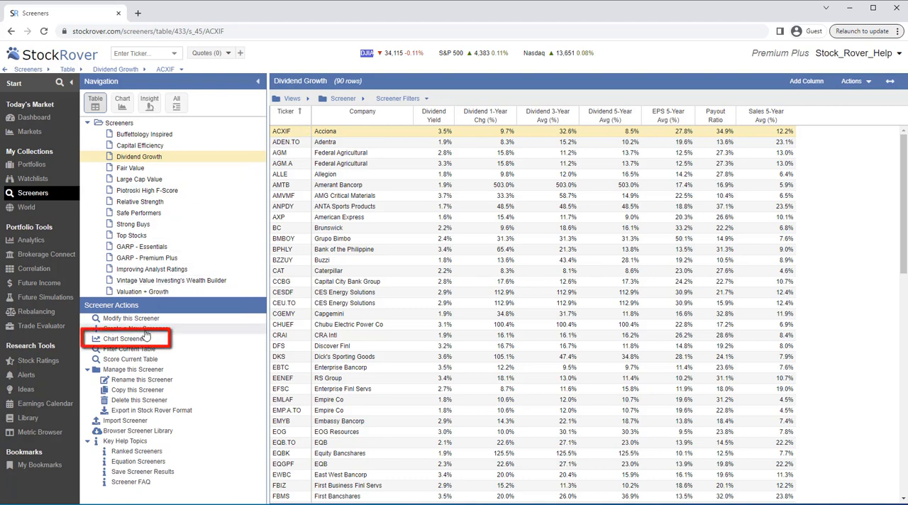
left_click(124, 338)
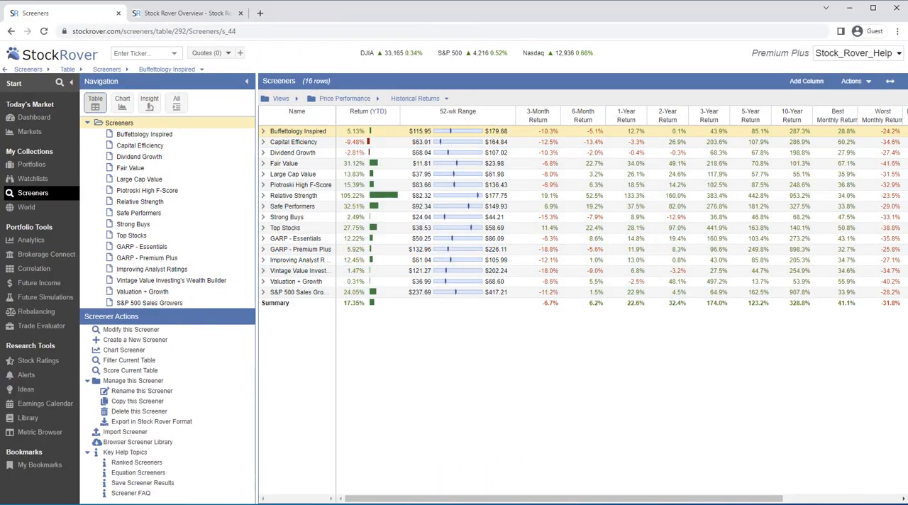
- Reach the Screener Overview article on the Stock Rover help site
left_click(898, 53)
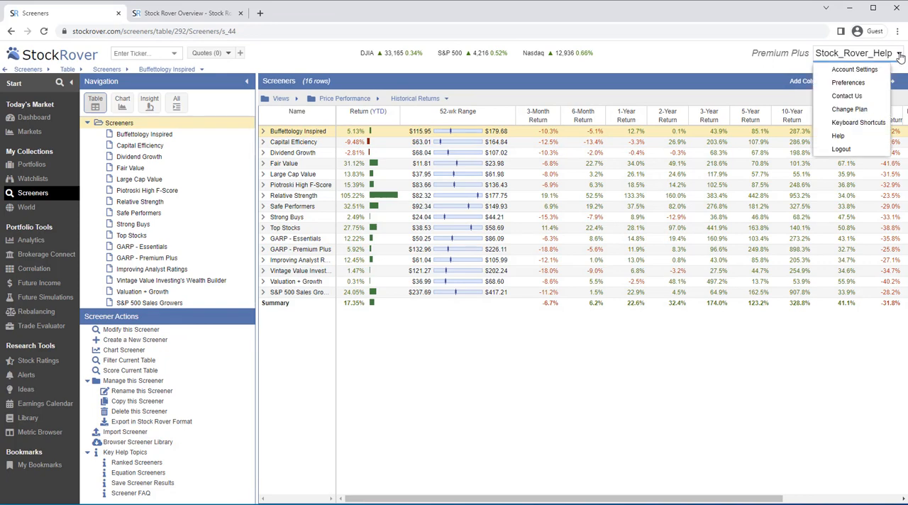
left_click(838, 135)
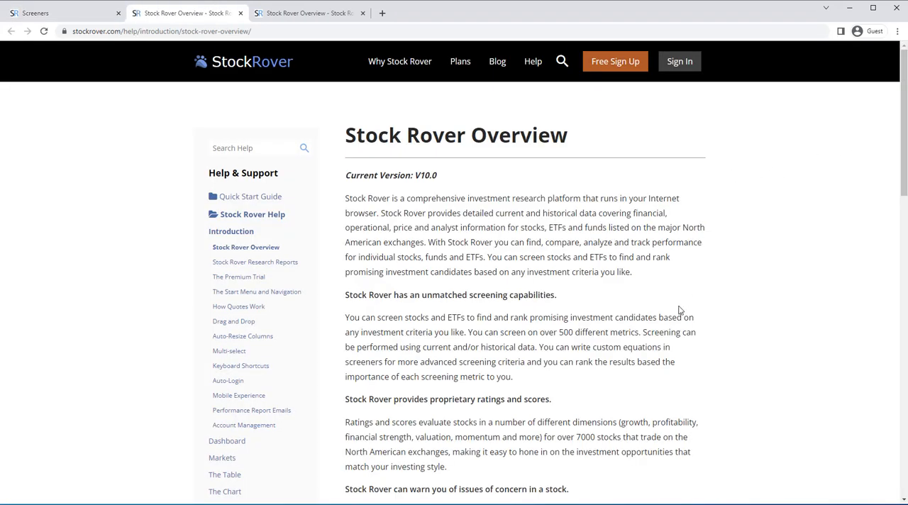
scroll(678, 312, "down", 3)
scroll(678, 312, "down", 2)
scroll(678, 312, "down", 2)
scroll(678, 313, "down", 2)
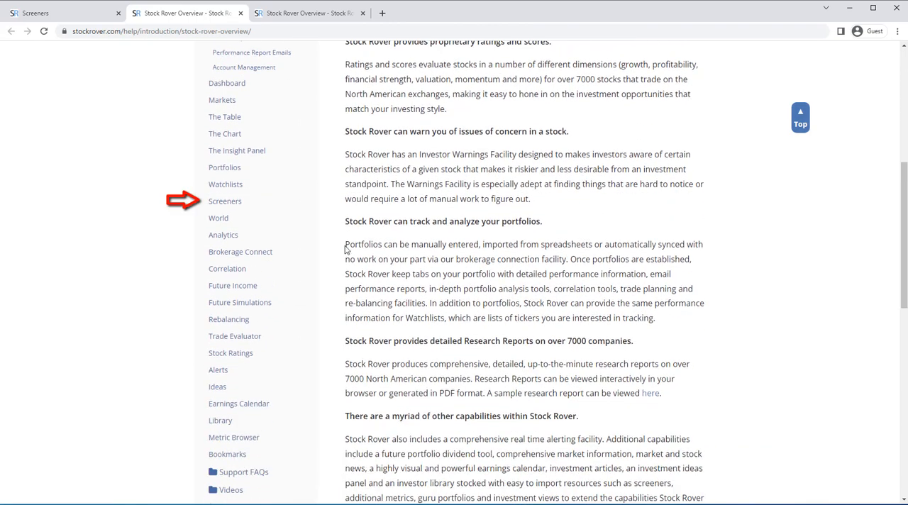
left_click(225, 201)
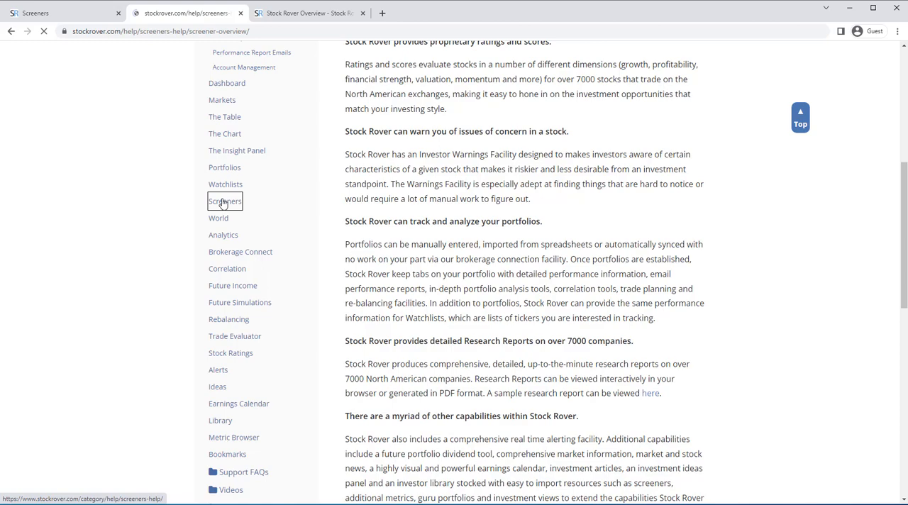
scroll(222, 202, "down", 3)
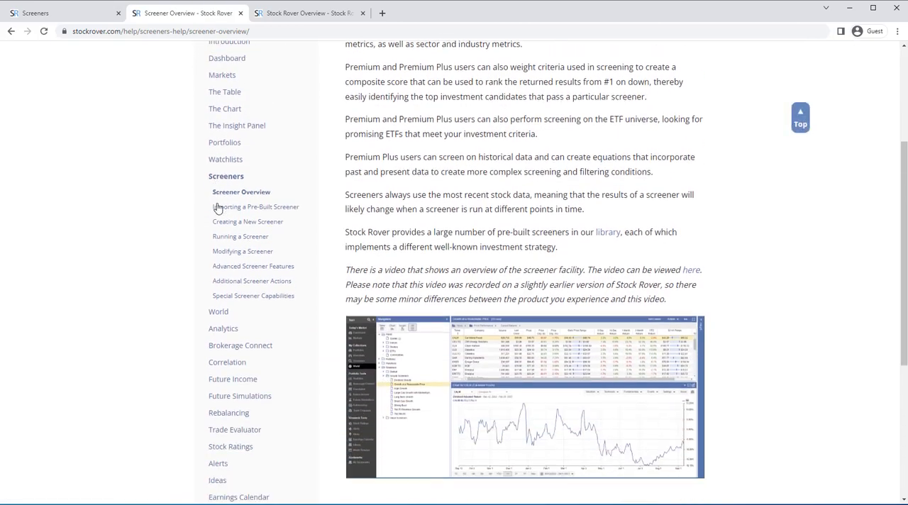
scroll(222, 202, "down", 1)
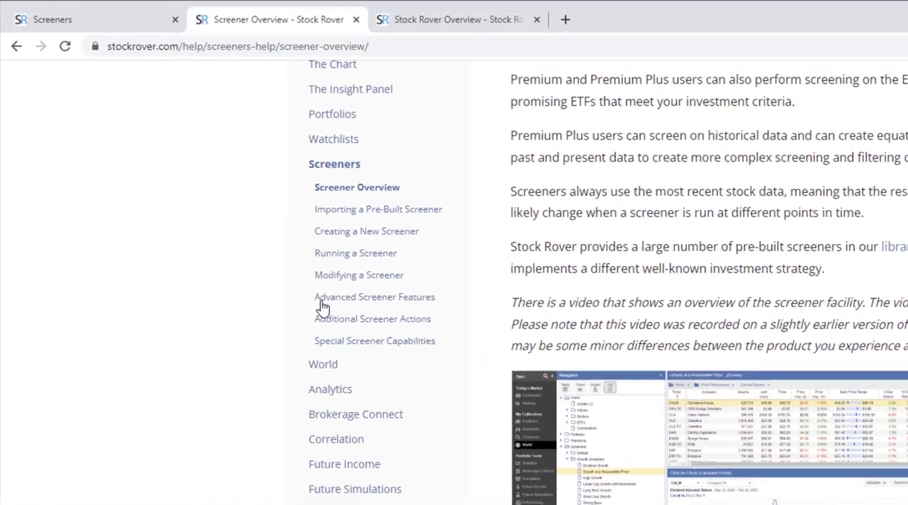